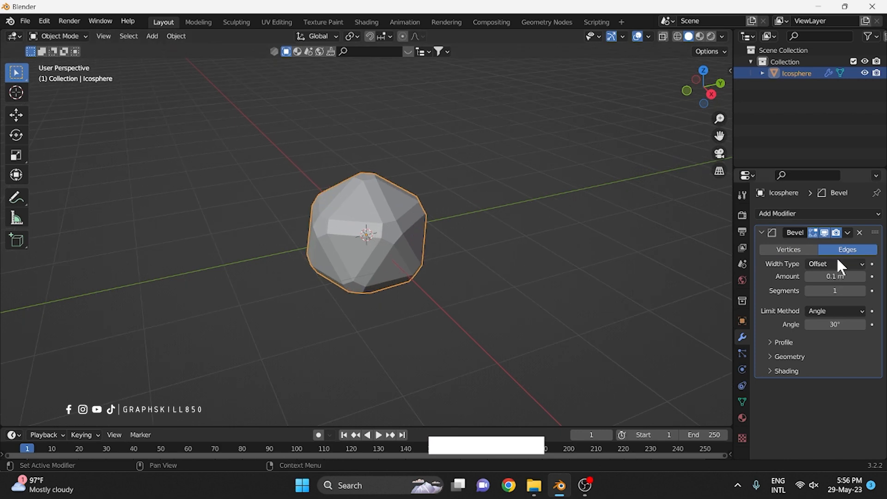
- Set the icosphere's Bevel modifier to affect vertices with an amount of 0.35 m, and apply the modifier
left_click(798, 248)
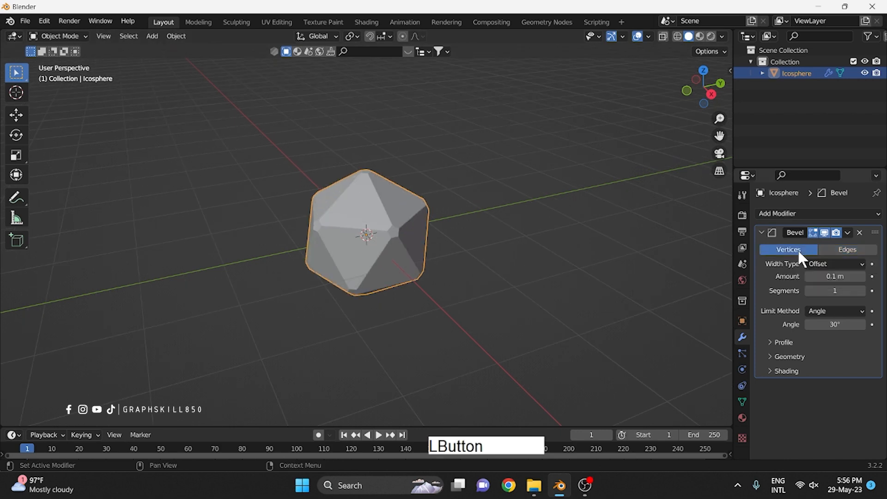
left_click(826, 278)
key("BackSpace")
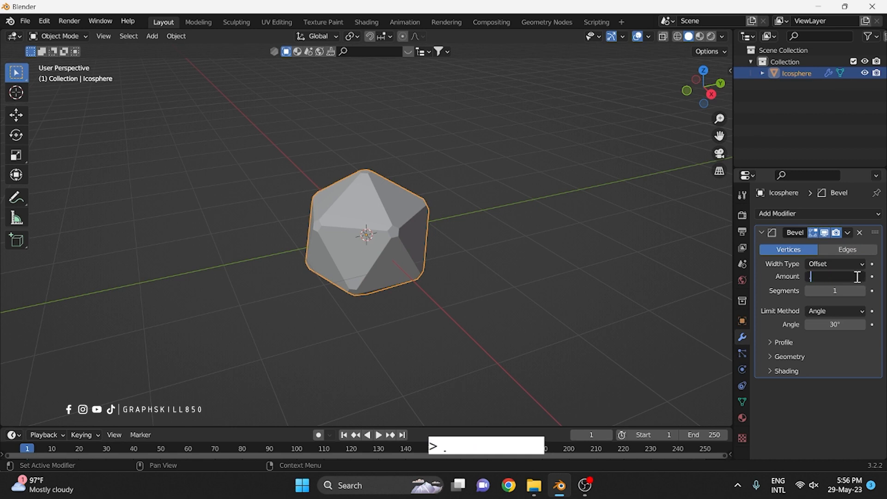
type(".35")
key("Return")
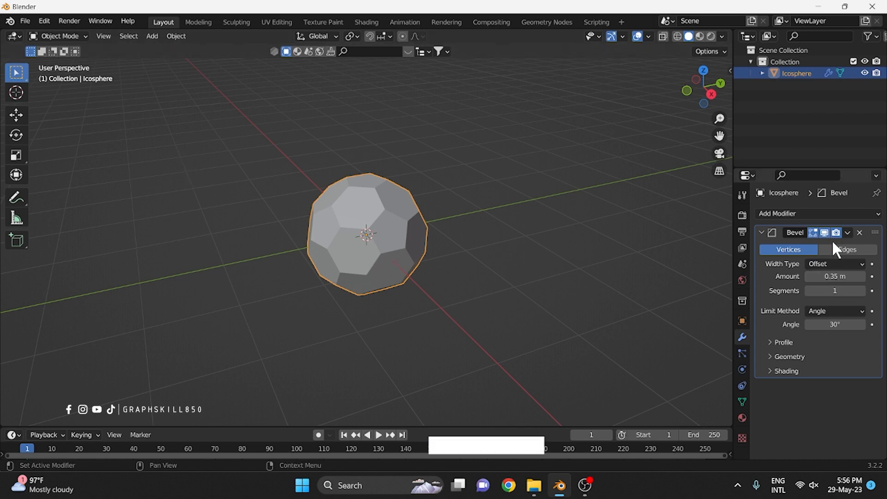
left_click(848, 232)
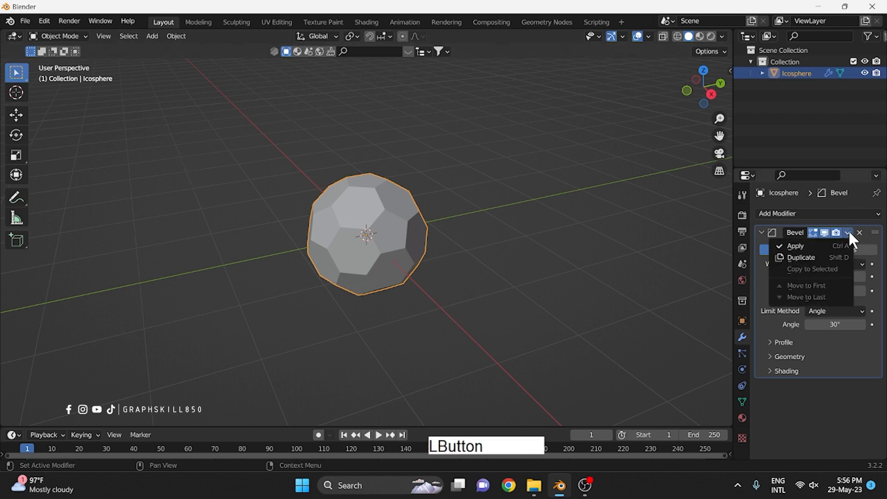
left_click(811, 243)
scroll(360, 248, "up", 3)
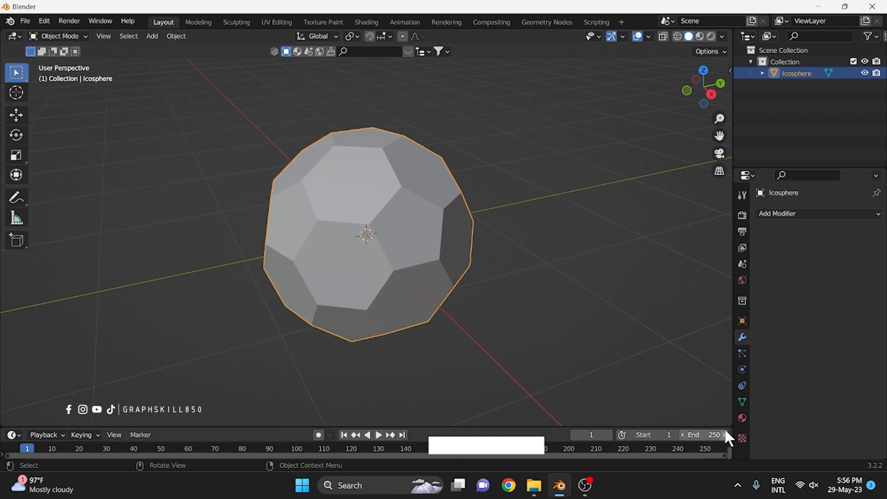
- Give the icosphere a new material with a pure white base color and show the viewport in Material Preview shading
left_click(741, 418)
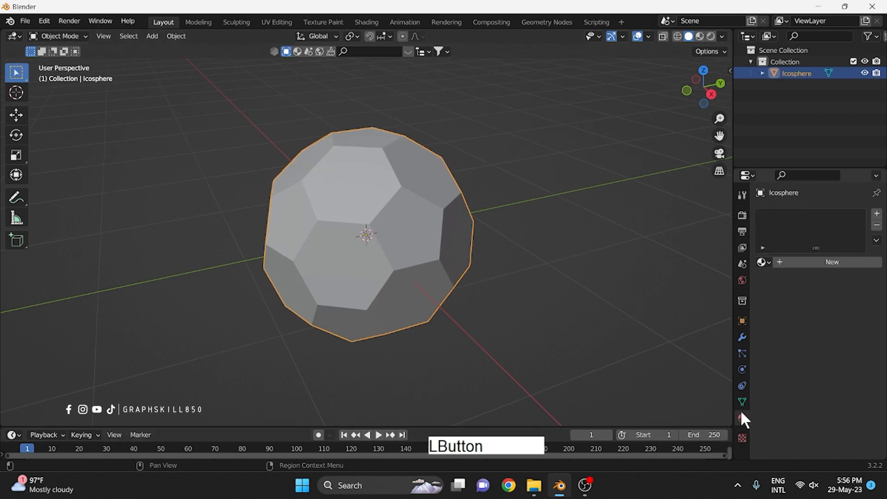
left_click(830, 262)
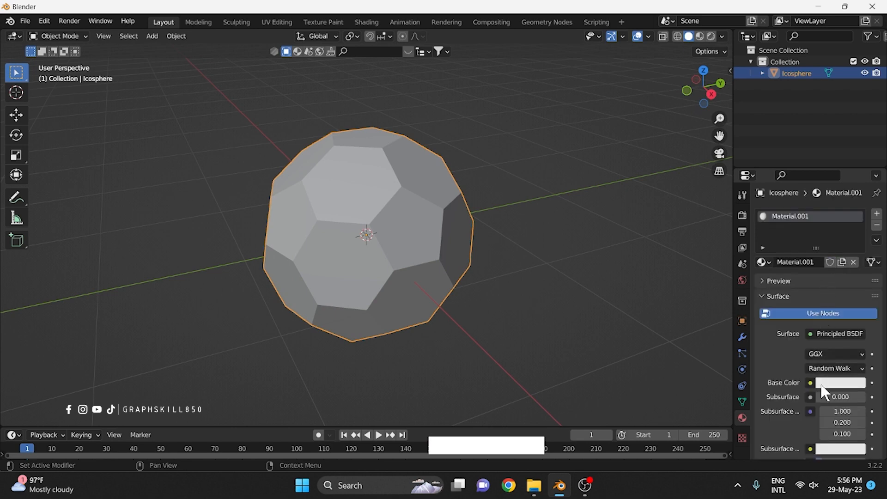
left_click(822, 386)
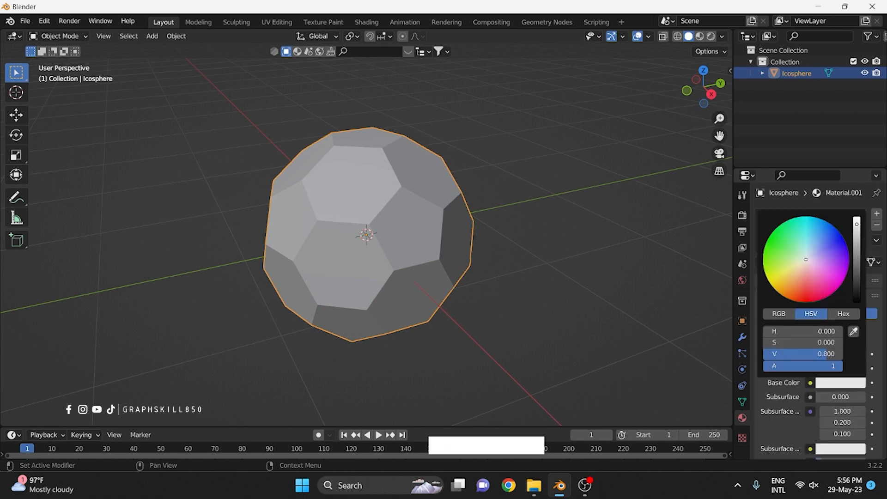
left_click_drag(857, 224, 856, 178)
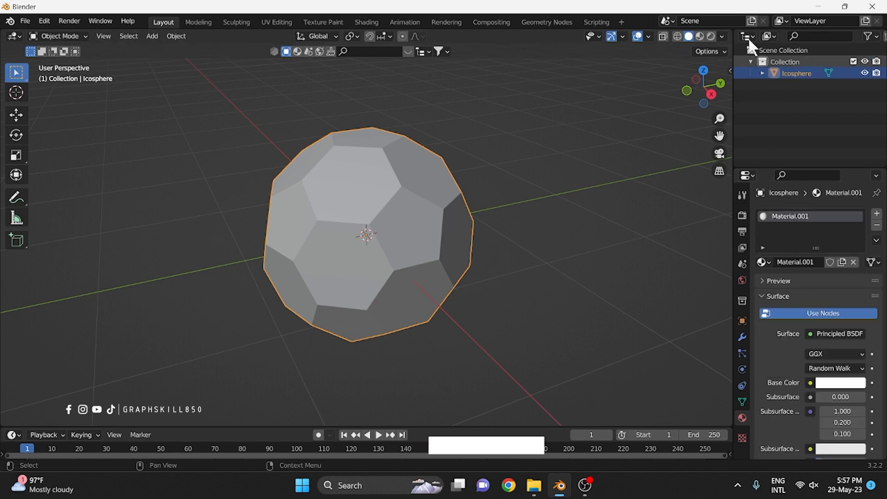
left_click(701, 36)
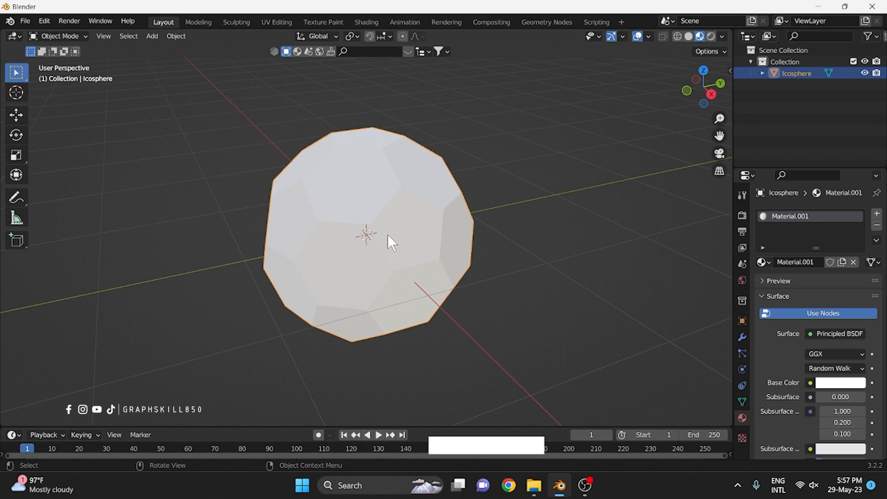
- In Edit Mode with face selection, select one pentagon and extend the selection to all faces with the same number of polygon sides
key("Tab")
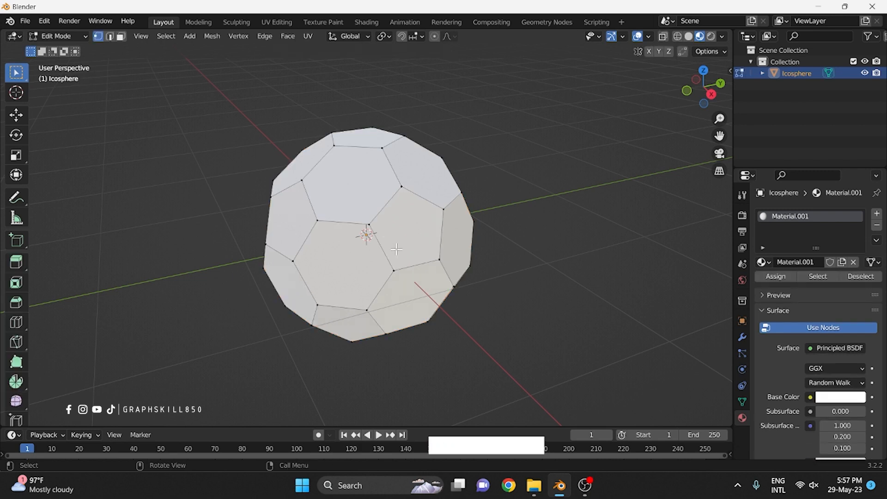
left_click(15, 118)
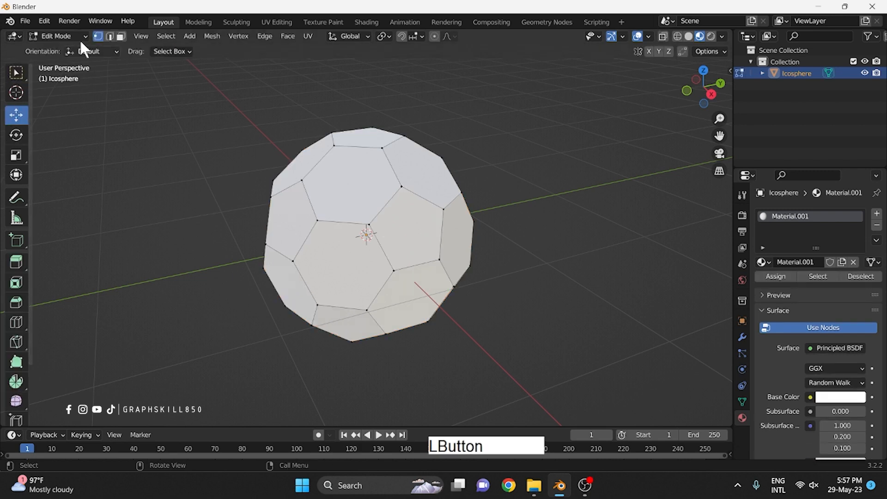
left_click(121, 36)
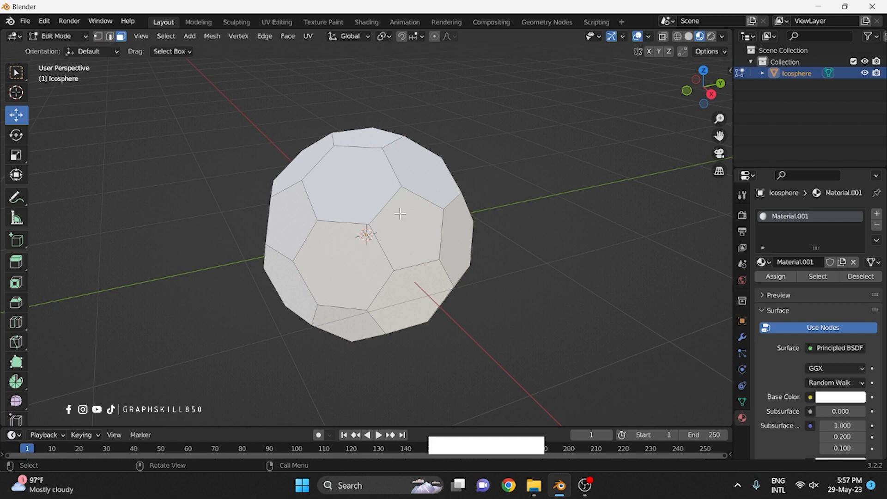
left_click(403, 232)
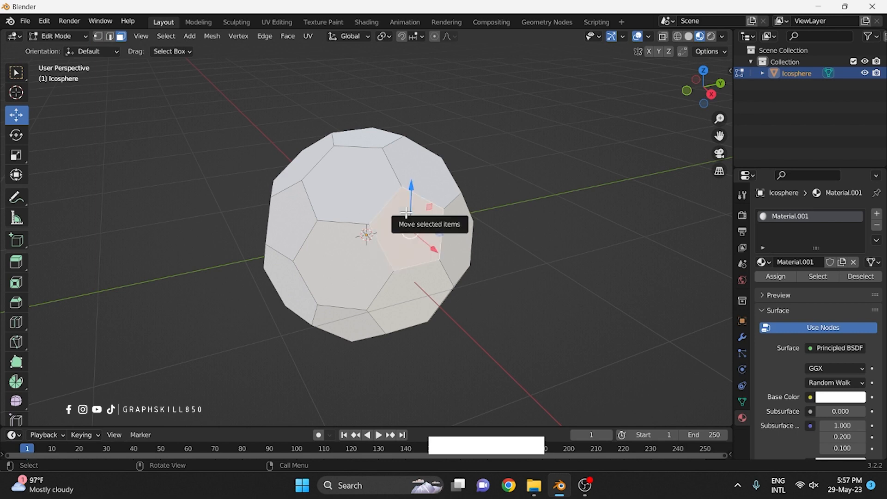
left_click(166, 37)
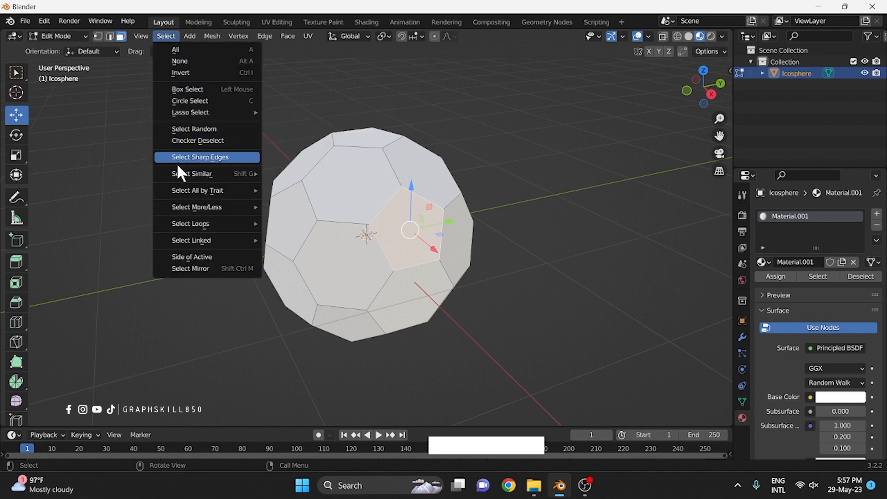
mouse_move(177, 174)
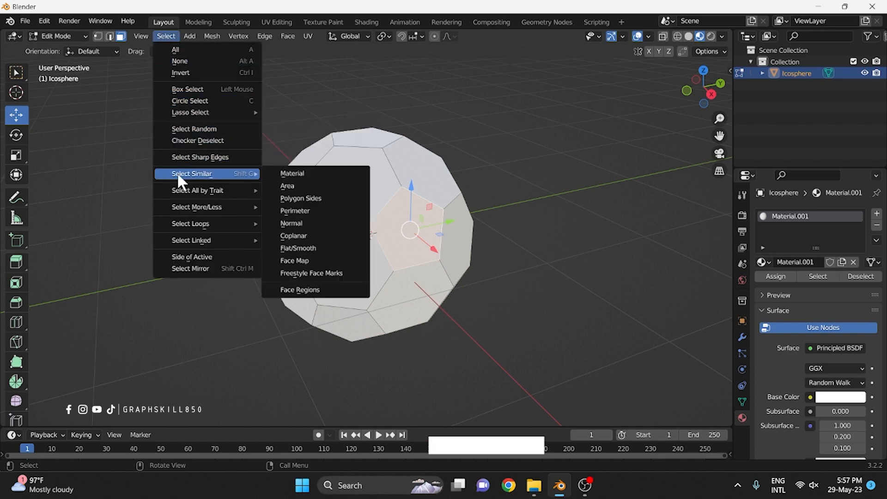
left_click(306, 198)
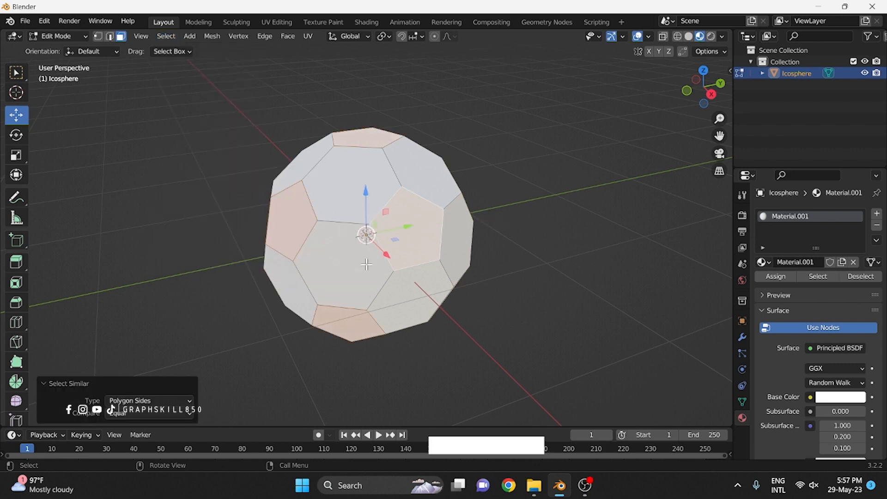
middle_click_drag(353, 304, 380, 267)
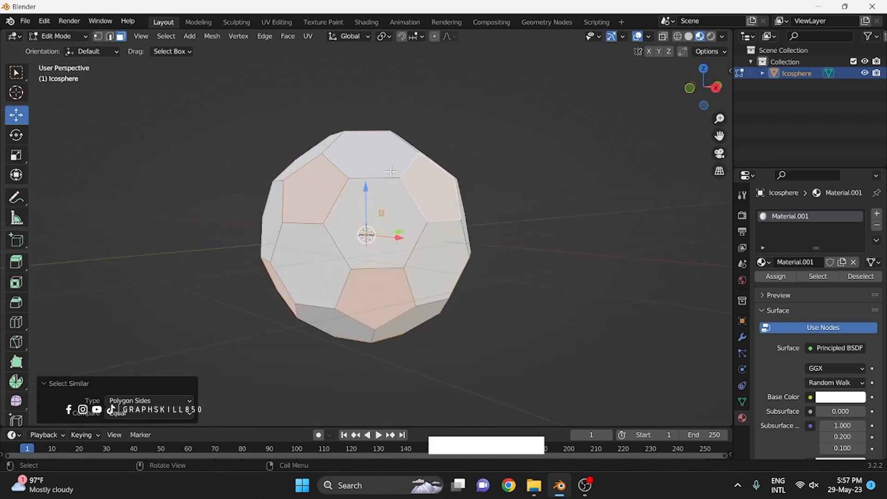
- Add a second material slot with a new material, assign it to the selected pentagons, and make its base color black
left_click(877, 216)
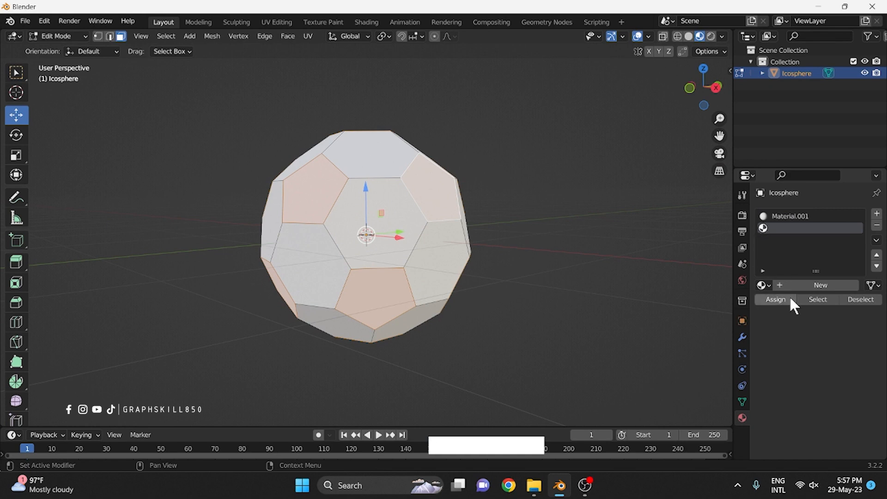
left_click(803, 289)
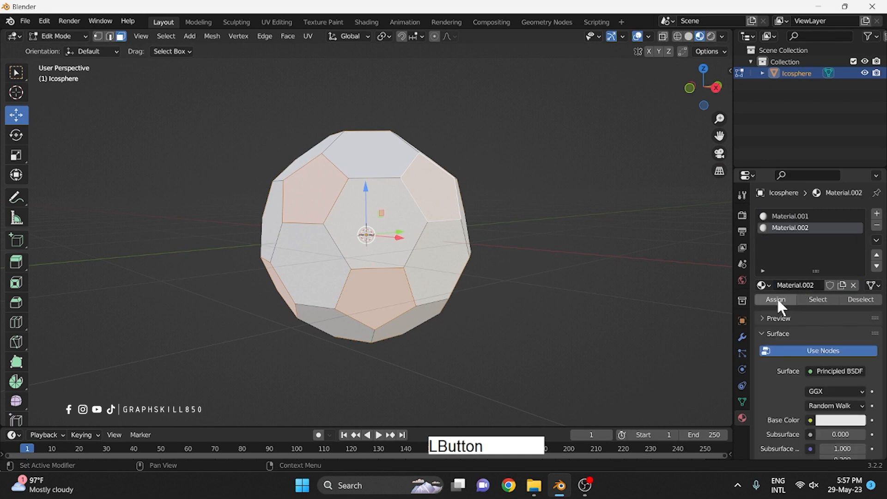
left_click(839, 422)
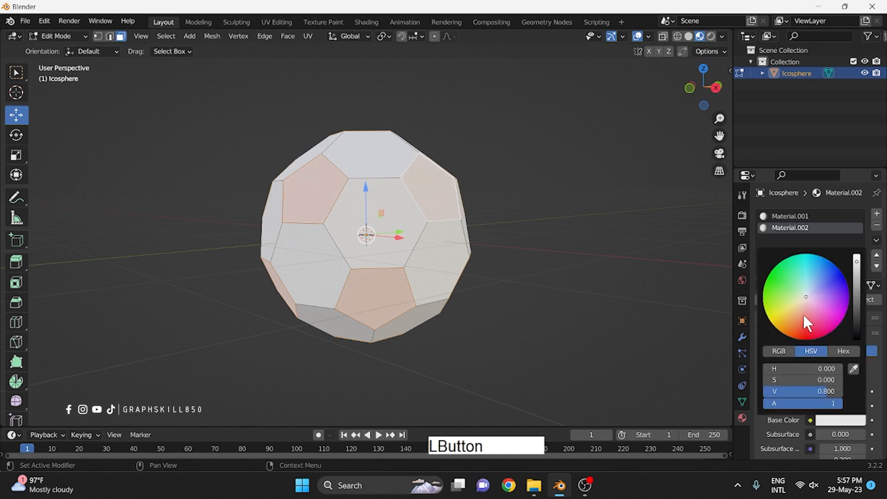
left_click_drag(857, 296, 857, 340)
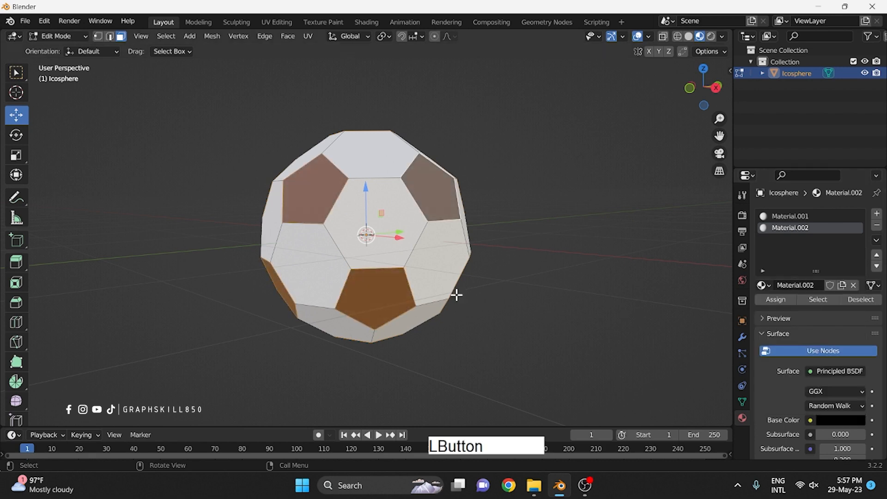
middle_click_drag(356, 294, 580, 293)
left_click(410, 289)
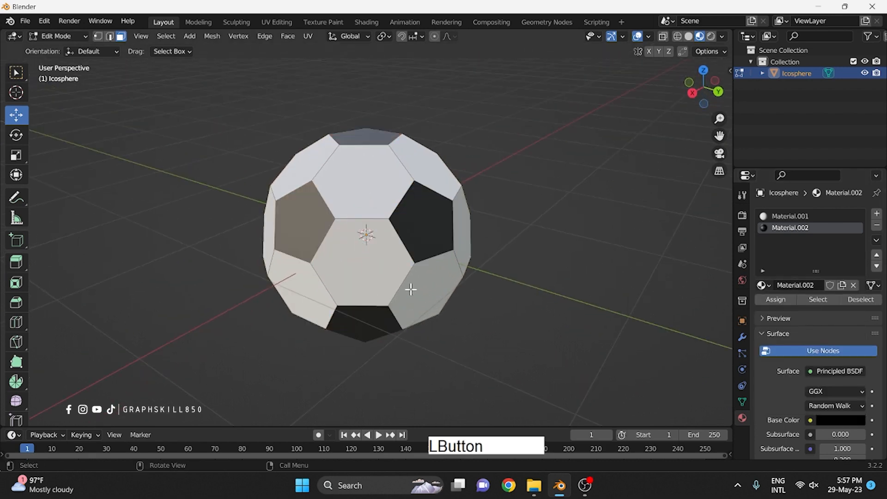
middle_click_drag(410, 289, 313, 284)
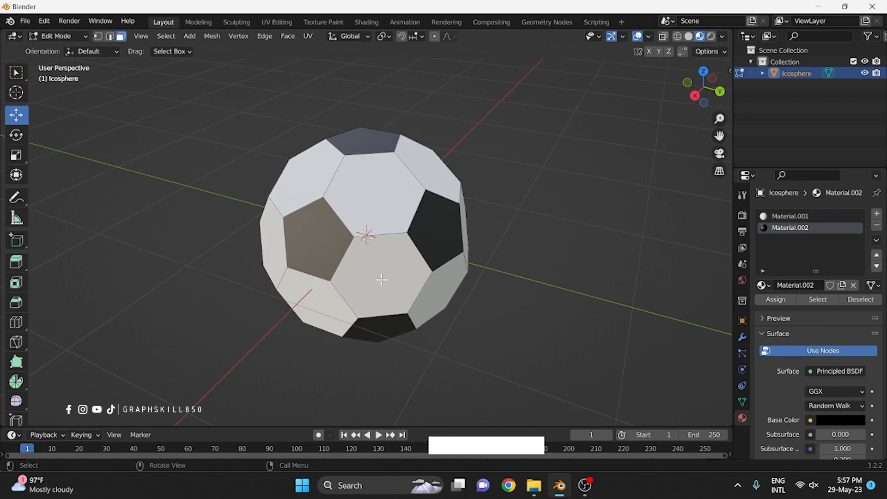
- Select all faces of the ball and extrude them individually outward by about 0.068 m
key("a")
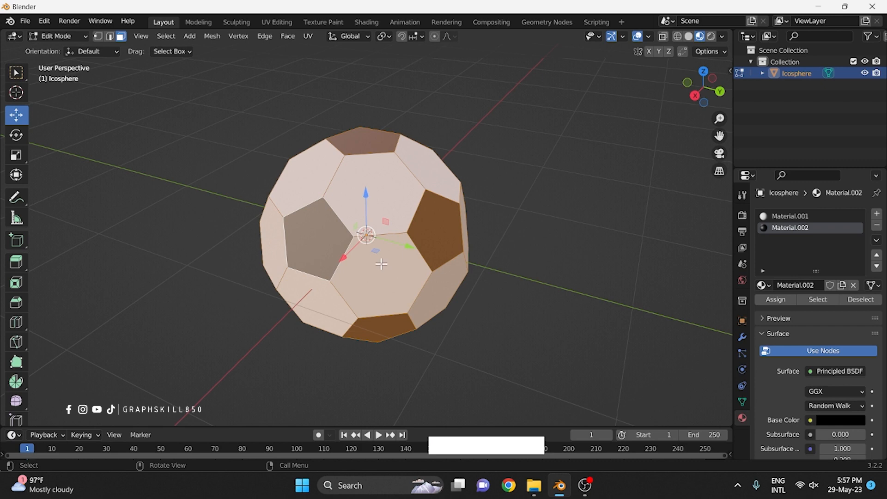
key("alt")
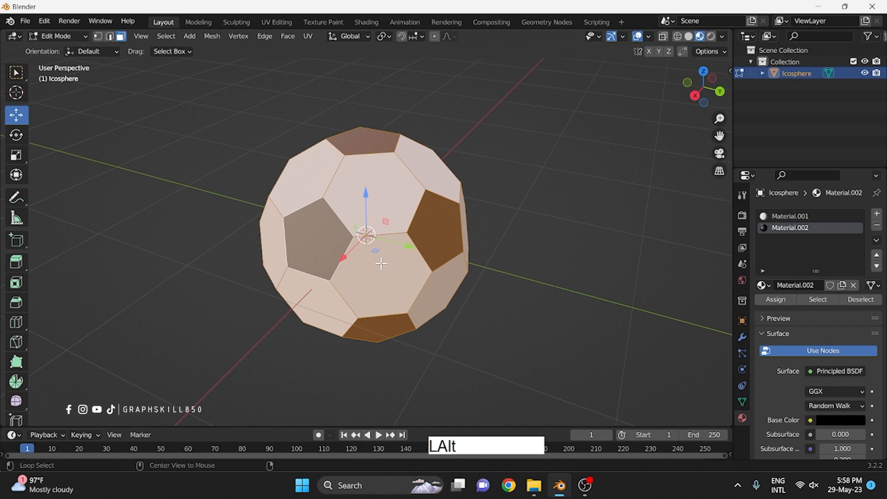
key("alt+e")
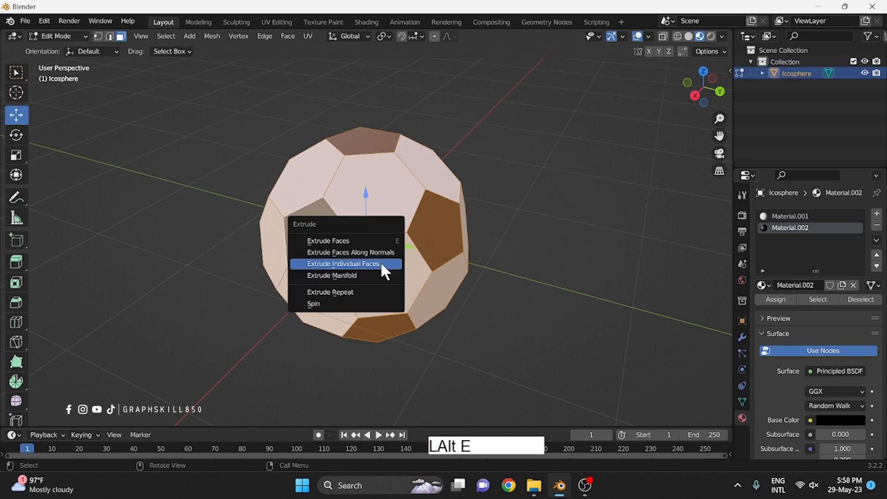
left_click(353, 264)
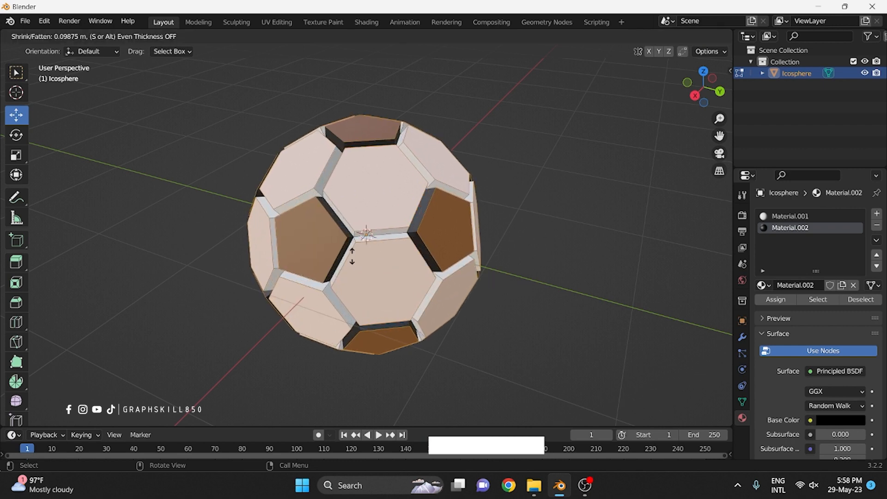
left_click(351, 258)
middle_click_drag(502, 317, 741, 111)
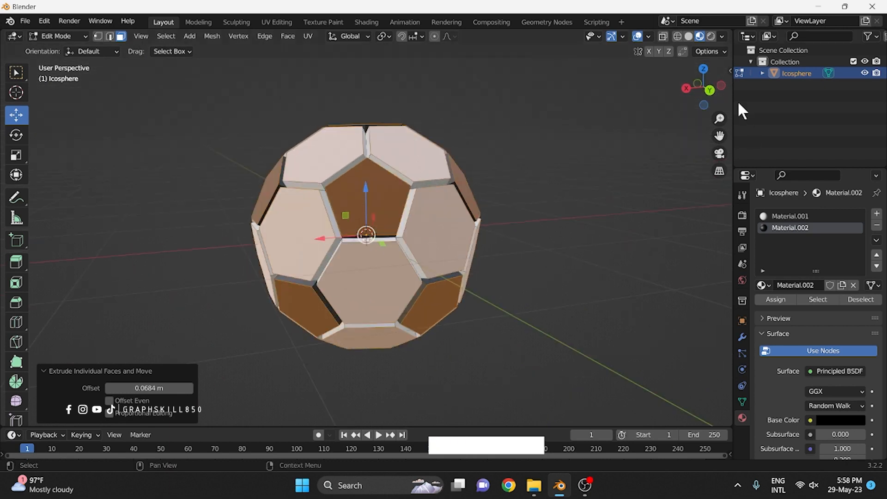
- Set the mean crease of the selected panel edges to 1
left_click(729, 72)
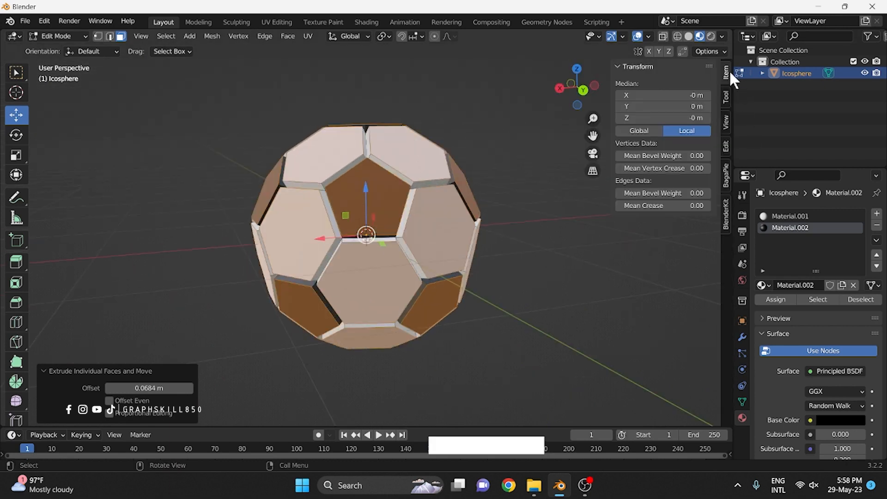
left_click(661, 208)
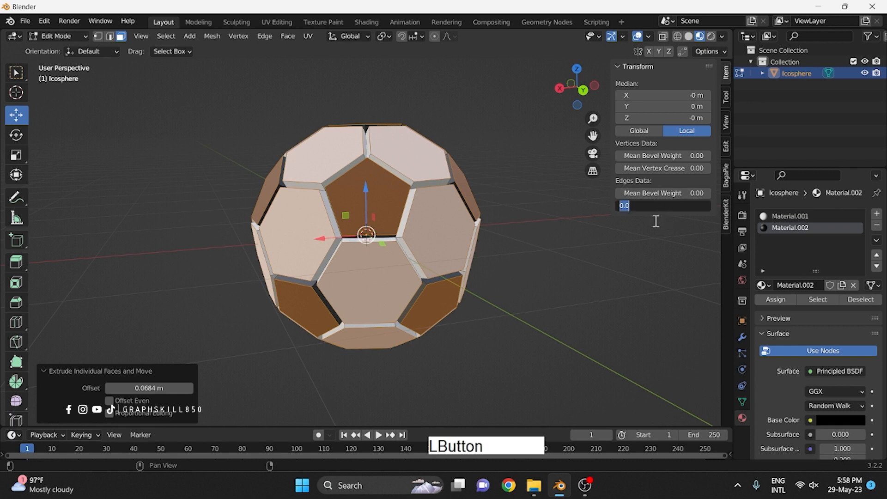
type("1")
key("Return")
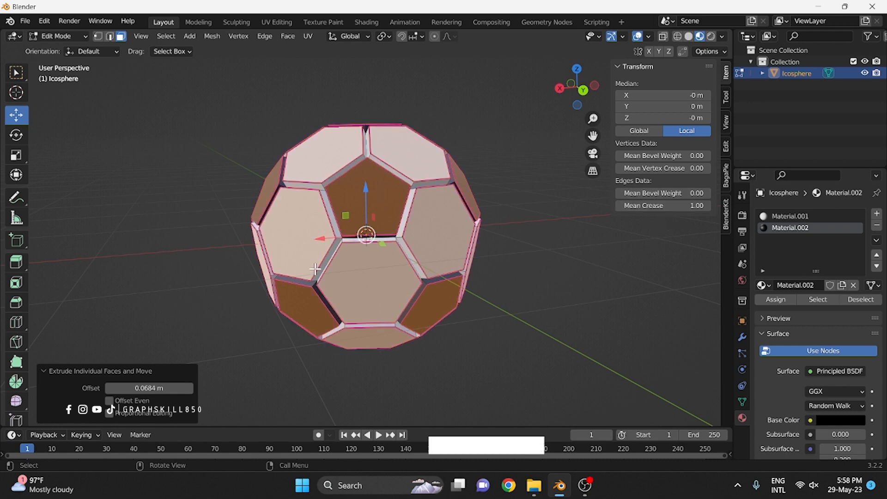
scroll(316, 266, "up", 6)
scroll(346, 259, "down", 6)
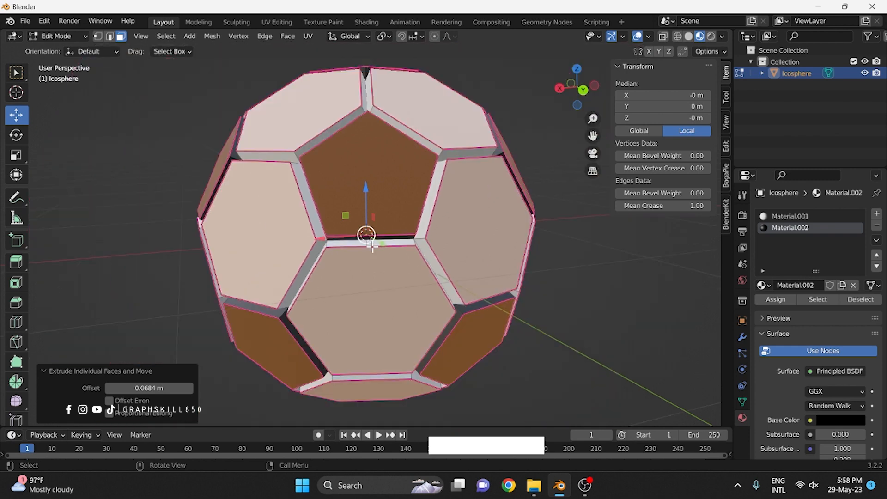
- Add a Subdivision Surface modifier to the ball and switch it to Simple subdivision
left_click(743, 337)
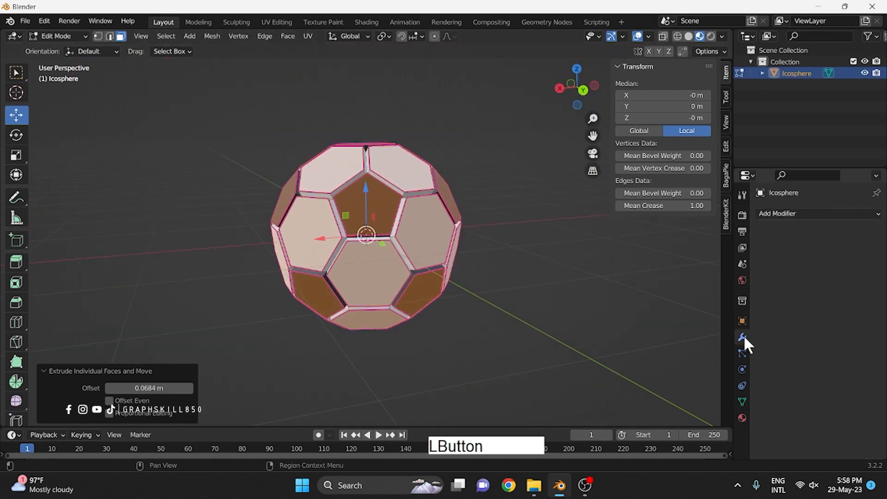
left_click(789, 215)
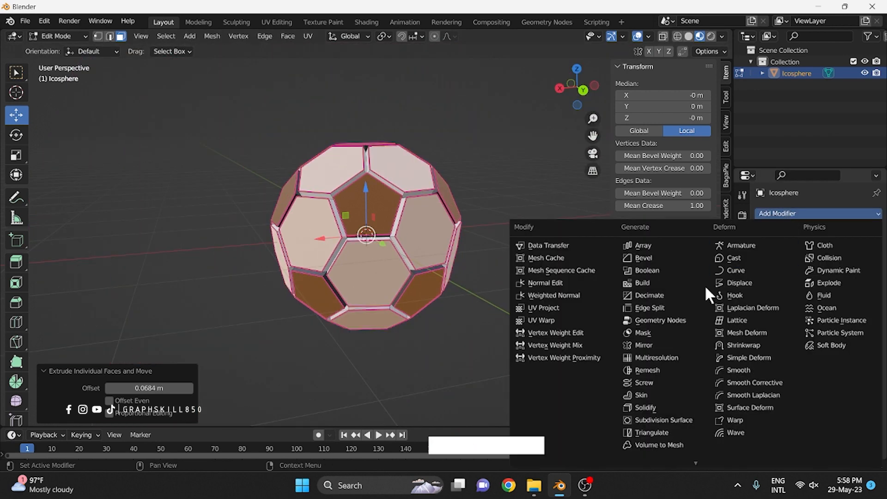
left_click(663, 419)
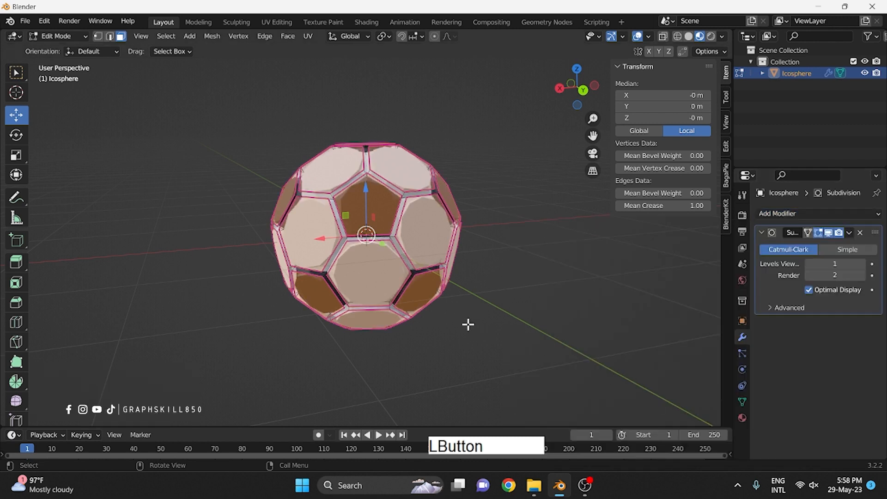
scroll(430, 287, "up", 3)
middle_click_drag(598, 303, 536, 298)
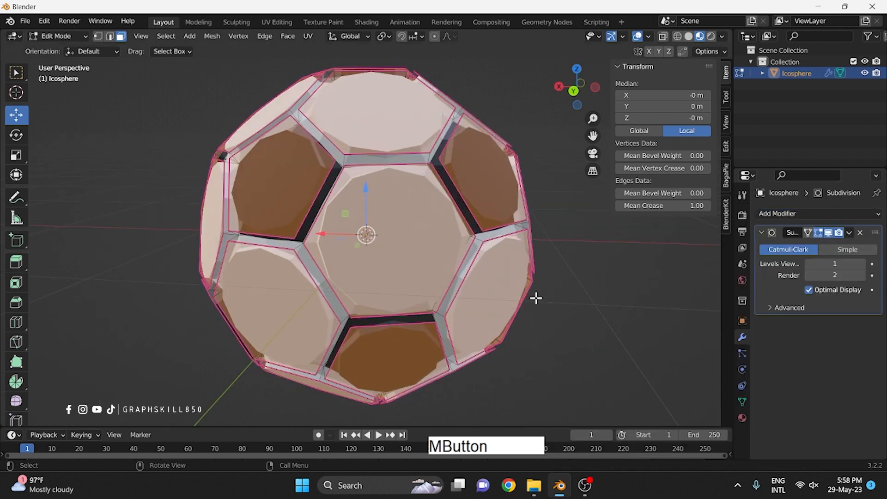
left_click(860, 247)
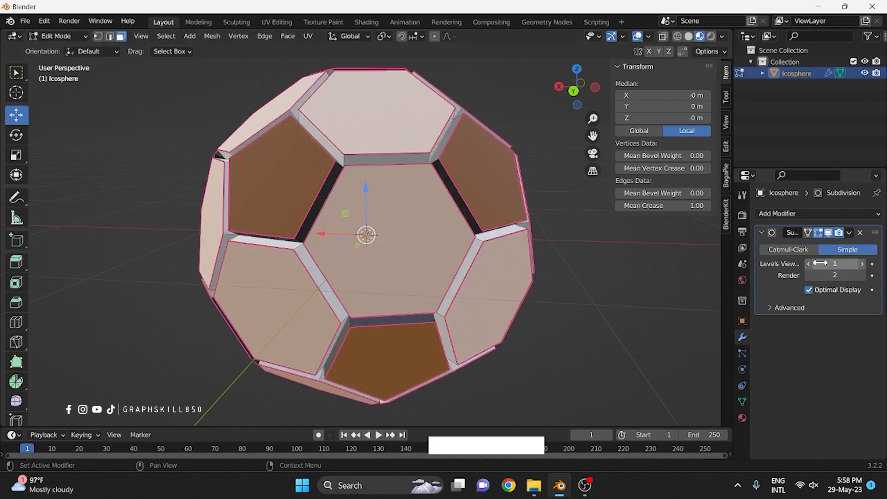
- Set both the viewport and render levels of the Subdivision modifier to 3
left_click_drag(820, 263, 822, 263)
left_click(831, 263)
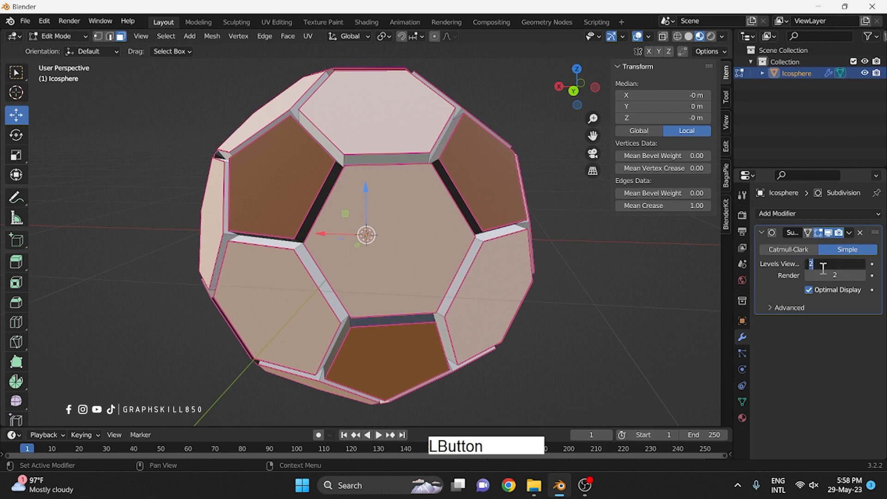
type("3")
left_click(837, 276)
type("3")
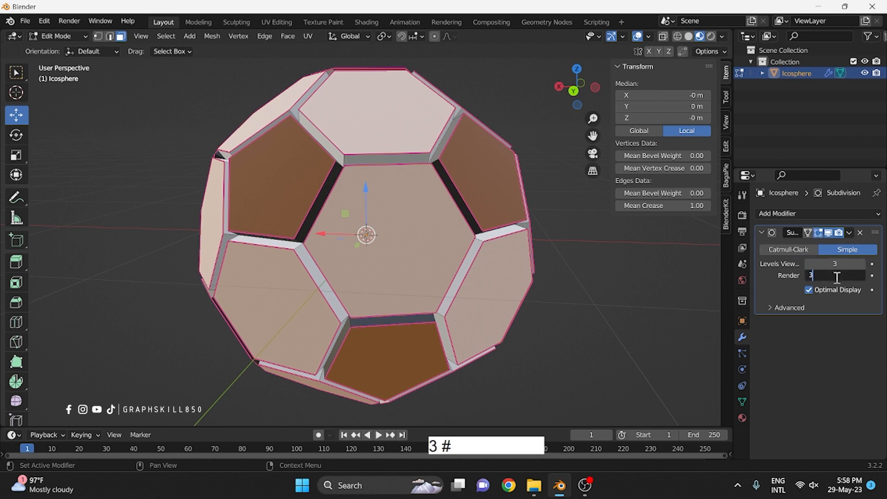
key("Return")
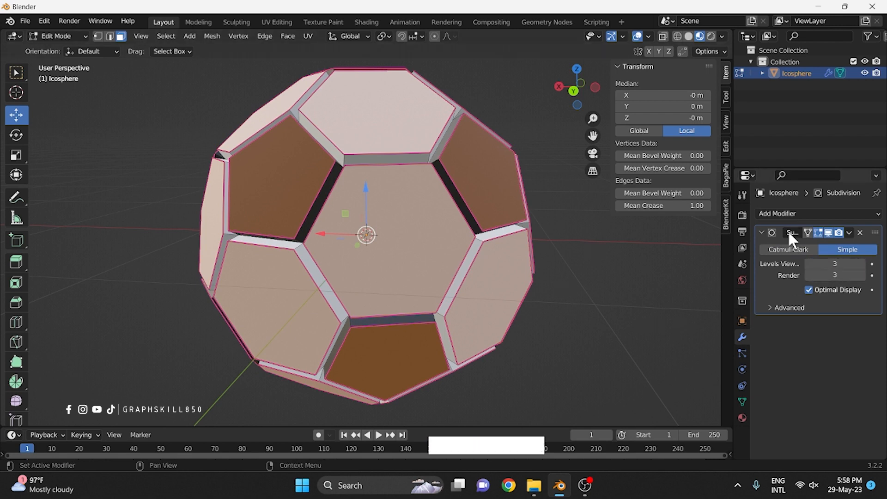
- Add a Cast modifier with the Sphere shape and set its factor to 0.90
left_click(812, 212)
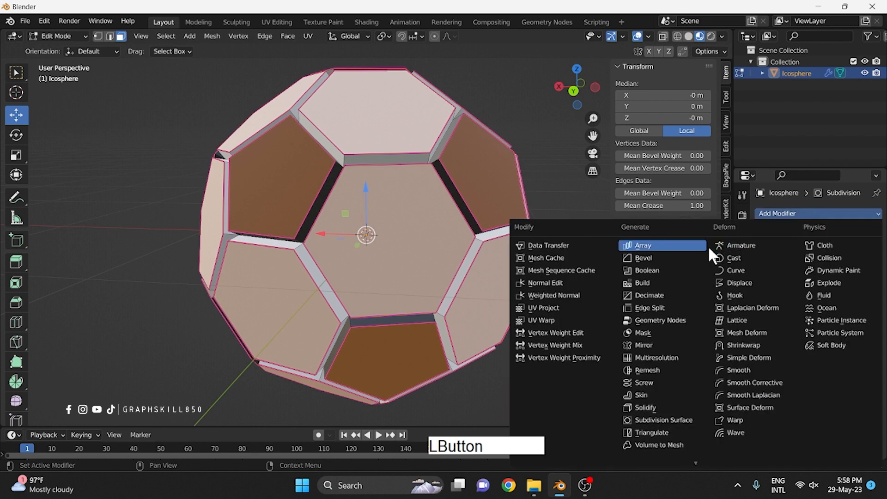
left_click(736, 258)
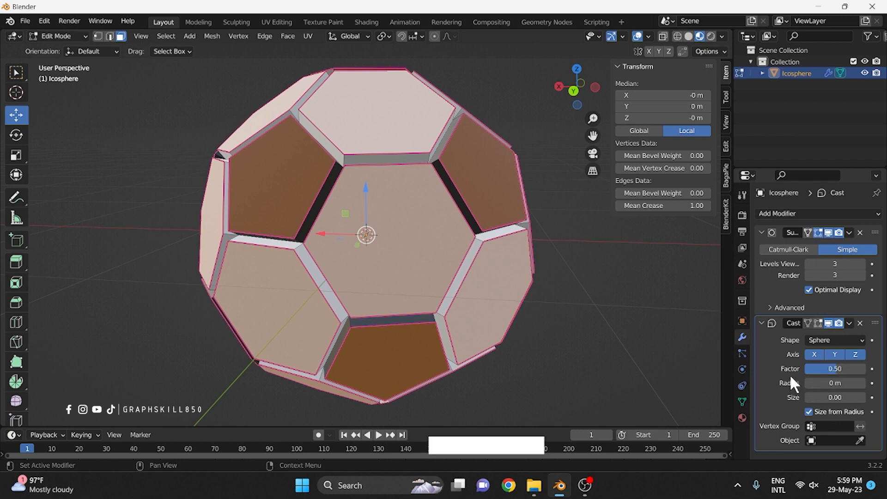
left_click_drag(841, 370, 842, 370)
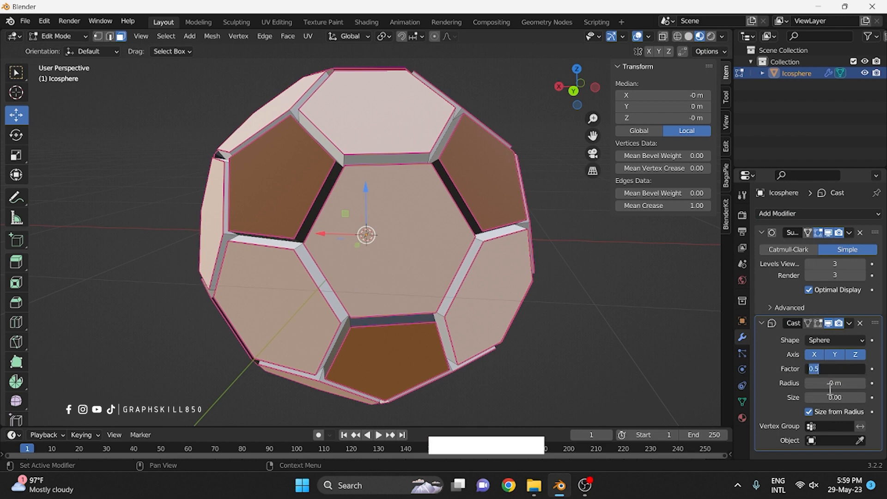
type(".90")
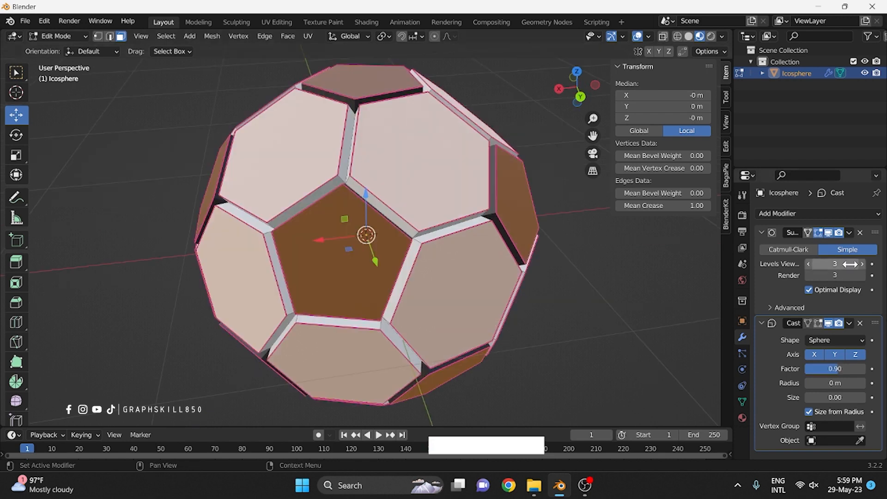
- Return to Object Mode and apply the Subdivision modifier to the ball
key("Tab")
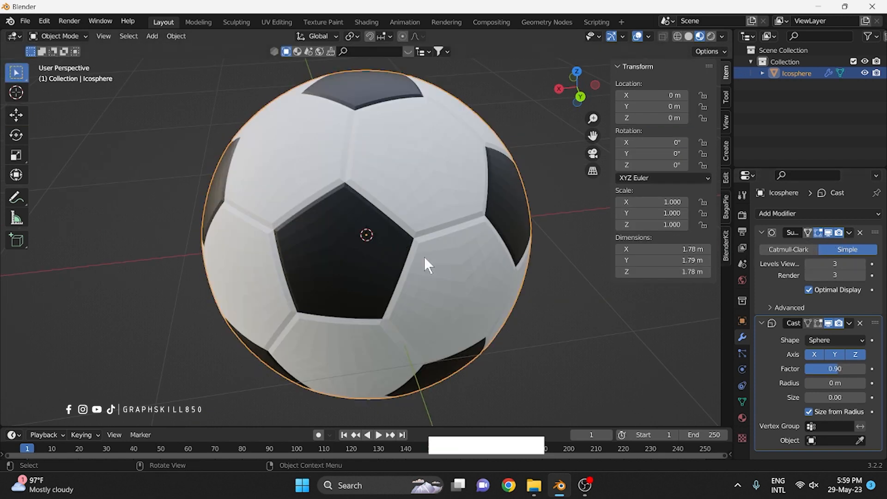
key("Tab")
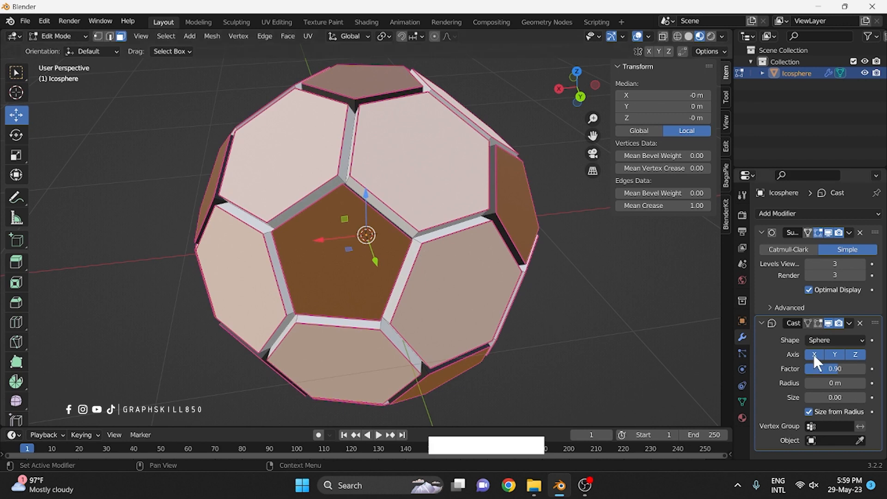
left_click(851, 232)
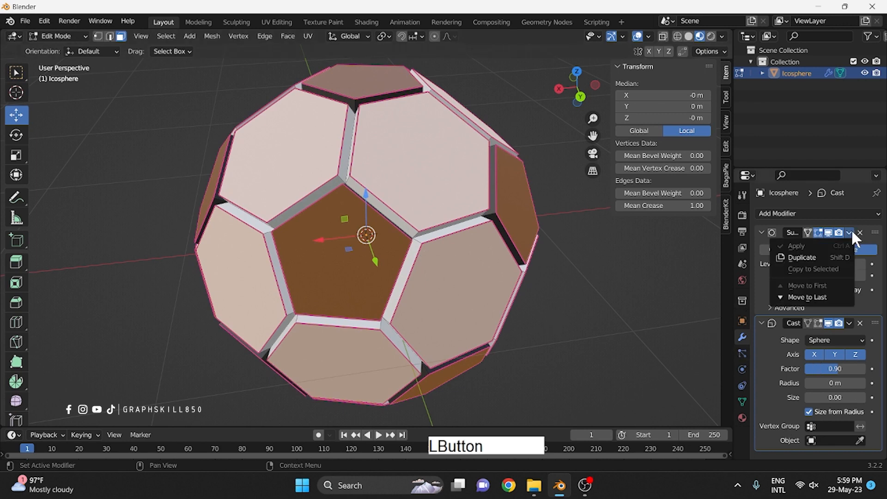
key("Tab")
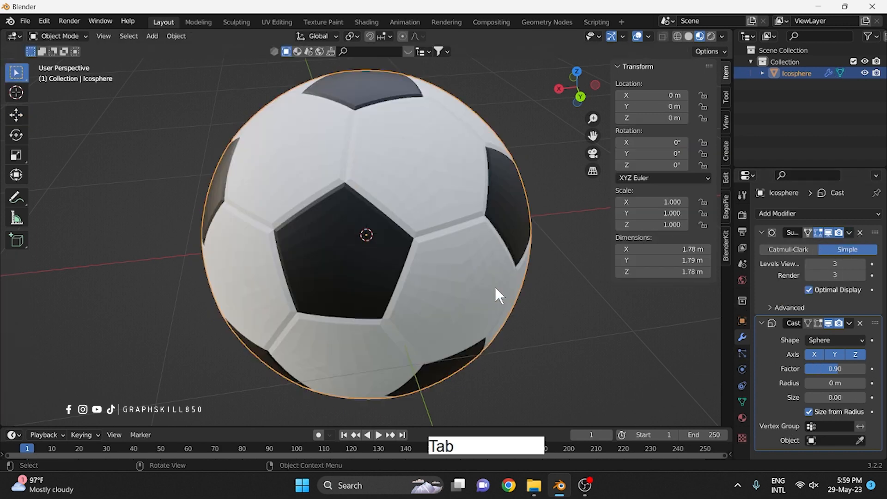
left_click(850, 231)
left_click(786, 254)
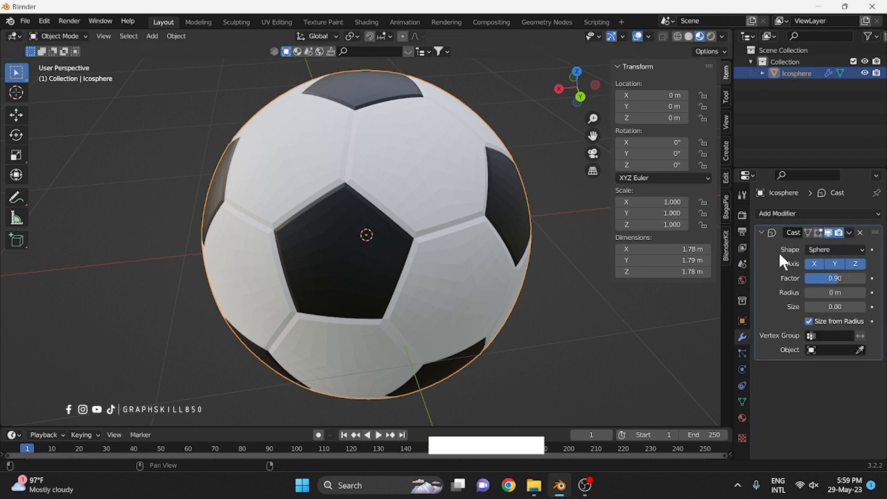
- Try other factor values on the Cast modifier, such as -0.29, and set the factor back to 0.90
mouse_move(835, 279)
left_mouse_down()
mouse_move(776, 278)
mouse_move(838, 278)
left_mouse_up()
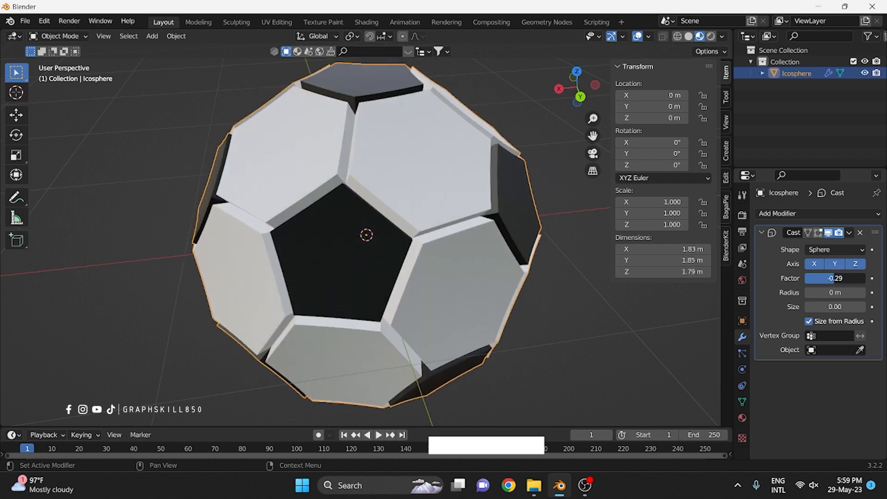
left_click(834, 277)
type(".90")
key("Return")
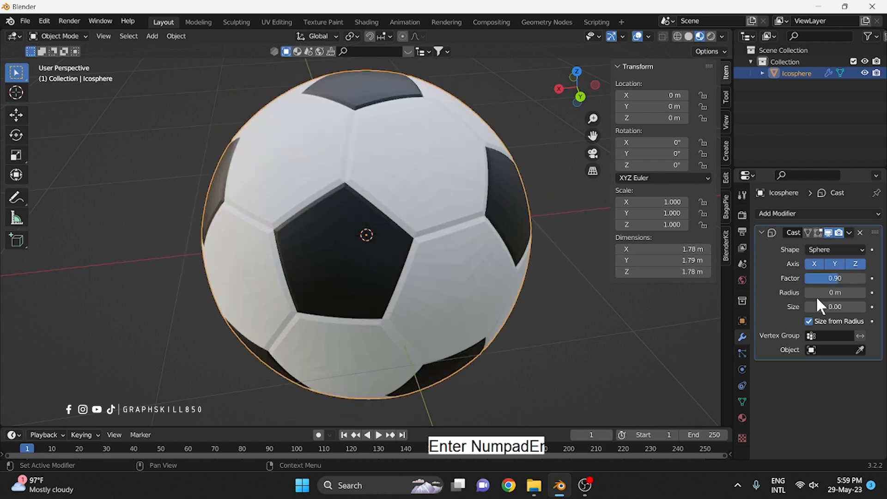
- Apply smooth shading to the ball
mouse_move(432, 277)
middle_mouse_down()
mouse_move(380, 268)
mouse_move(383, 259)
mouse_move(461, 257)
mouse_move(439, 291)
middle_mouse_up()
right_click(348, 182)
left_click(349, 184)
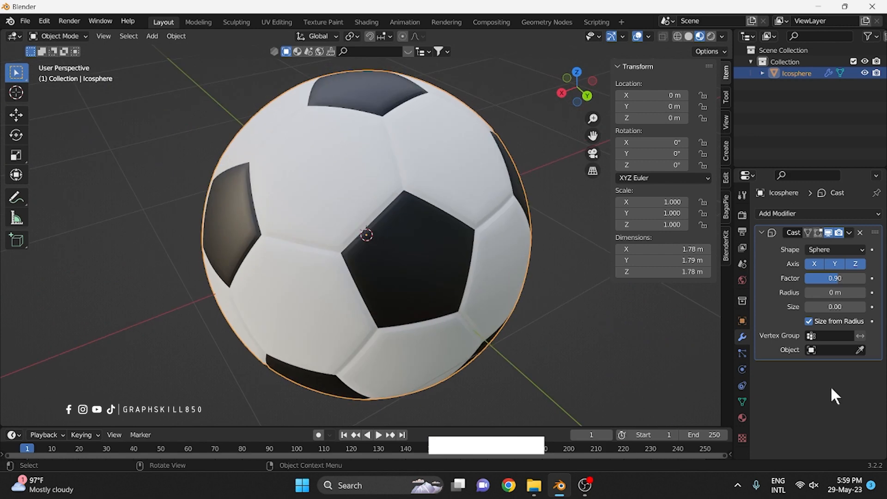
- Lower the roughness of the black panel material, Material.002, to make the pentagons glossier
left_click(742, 418)
scroll(811, 369, "down", 5)
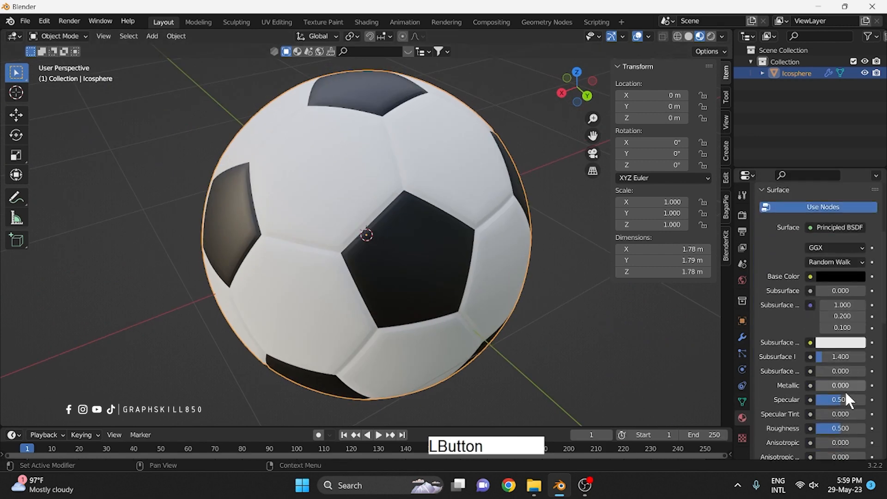
scroll(847, 400, "down", 3)
left_click_drag(839, 373, 832, 373)
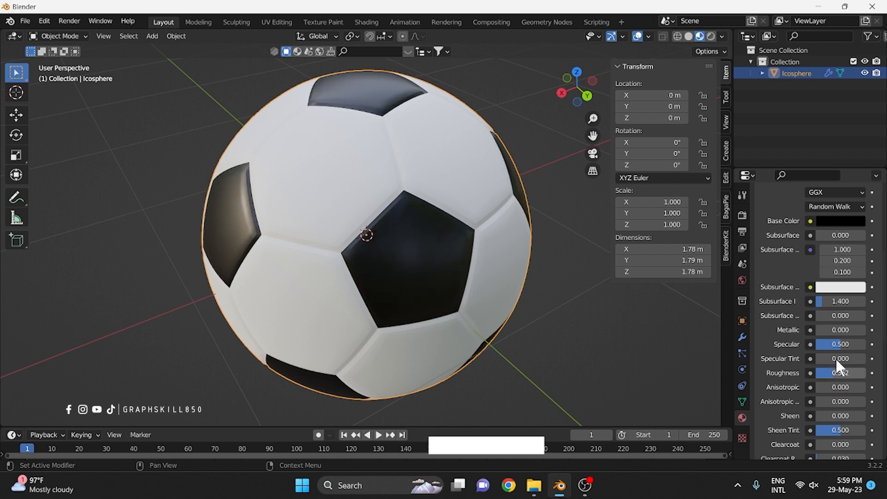
- Set the roughness of the white panel material, Material.001, to 0
scroll(864, 245, "up", 10)
left_click(789, 215)
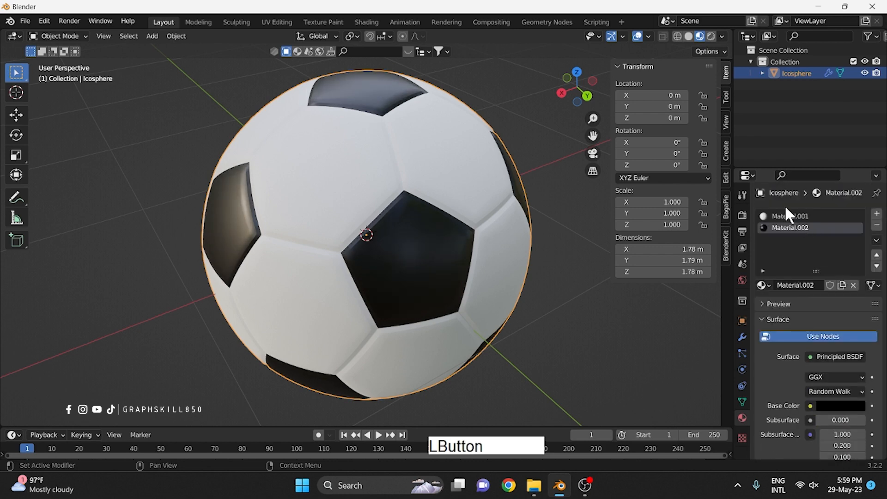
scroll(819, 384, "down", 6)
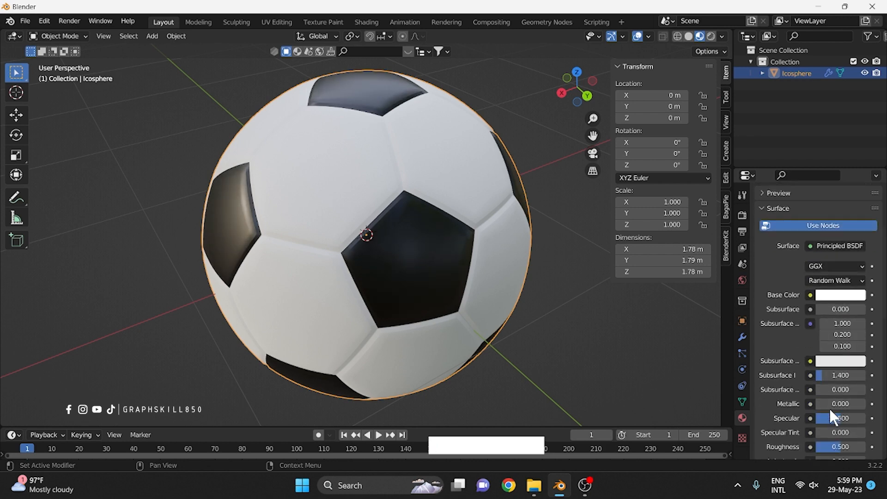
left_click_drag(826, 446, 817, 446)
- Copy and paste the ball twice, moving one copy about -3.16 m and the other about 3.49 m along X
middle_click_drag(398, 279, 341, 232)
scroll(341, 234, "down", 8)
middle_click_drag(363, 272, 378, 237)
key("ctrl")
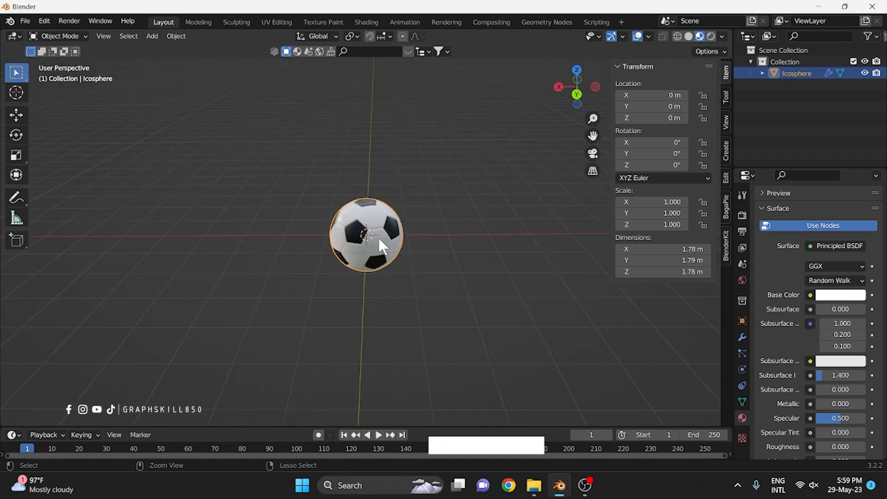
key("ctrl+c")
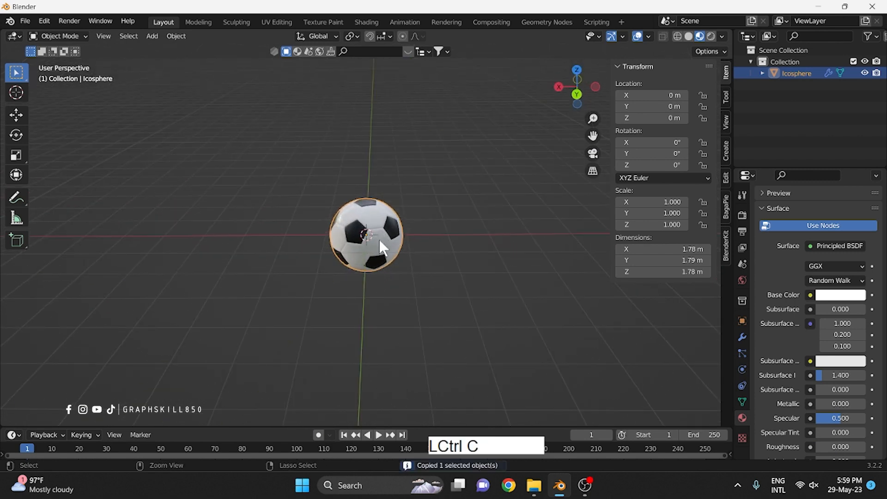
key("ctrl+v")
left_click(10, 118)
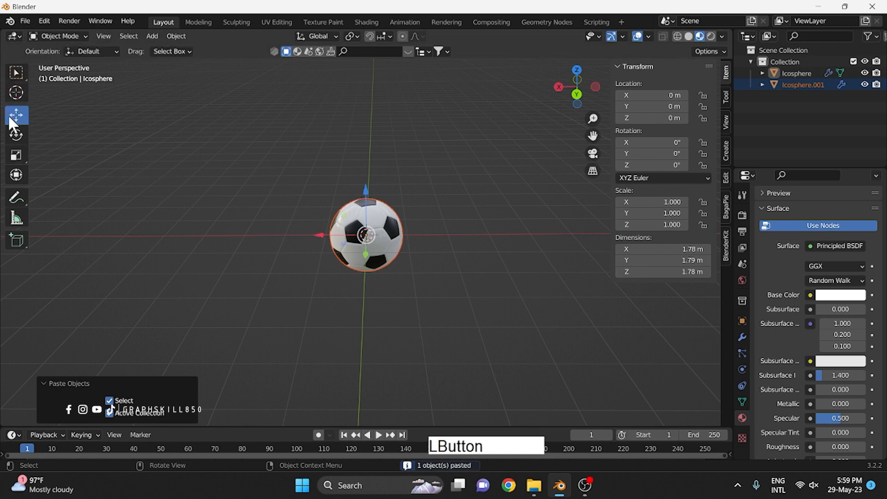
left_click_drag(332, 254, 313, 237)
key("ctrl+v")
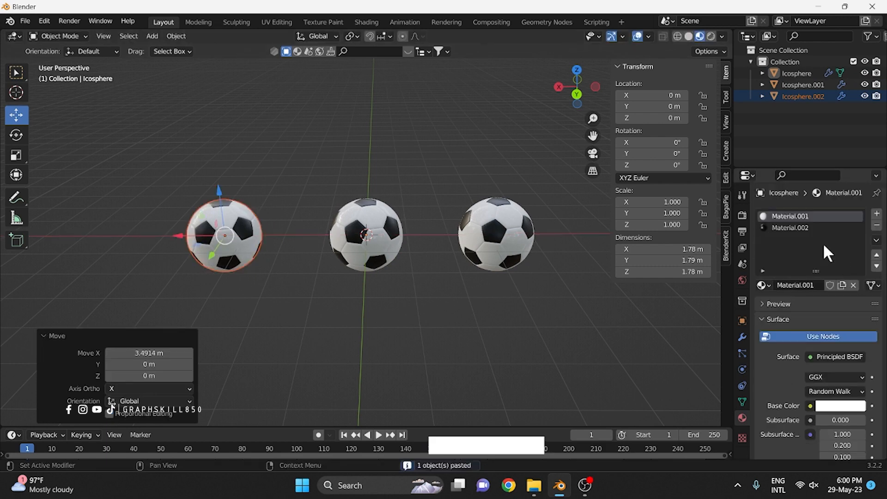
- Change the base color of Material.002 on the middle ball's pentagons to blue
left_click(784, 227)
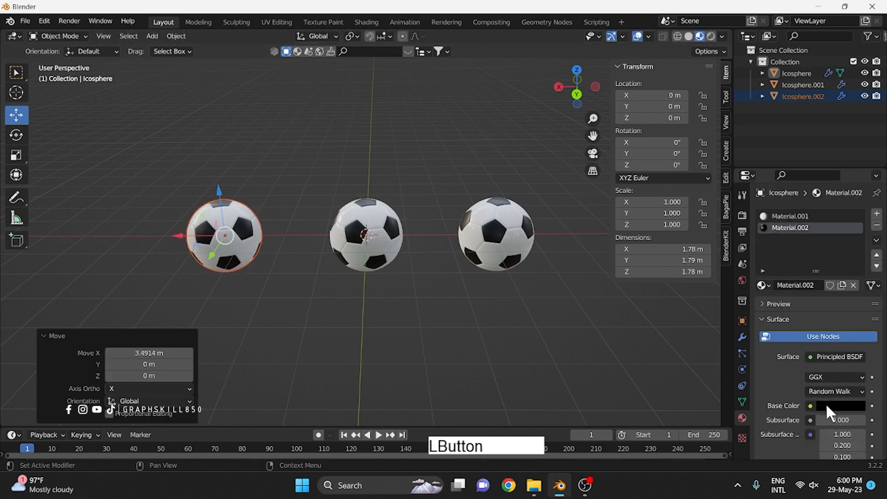
left_click(826, 404)
left_click(838, 256)
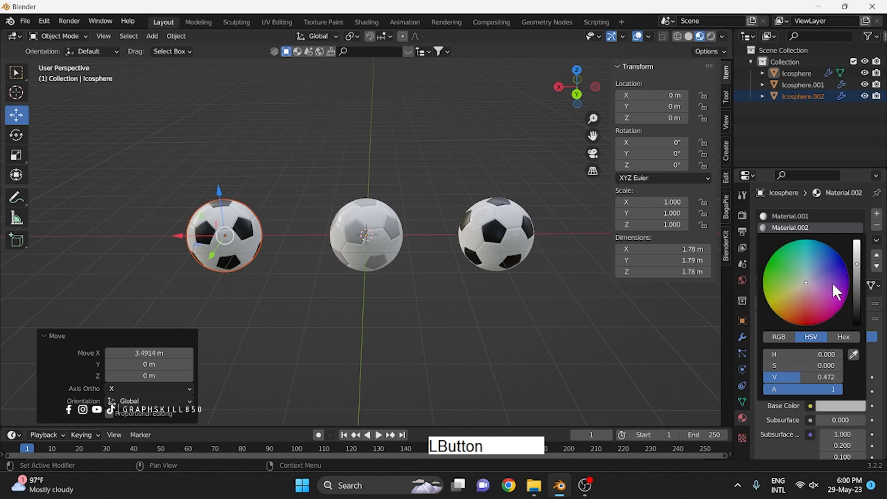
- Select the ball copy at negative X and change the base color of its white panels, Material.003, to orange
left_click(503, 242)
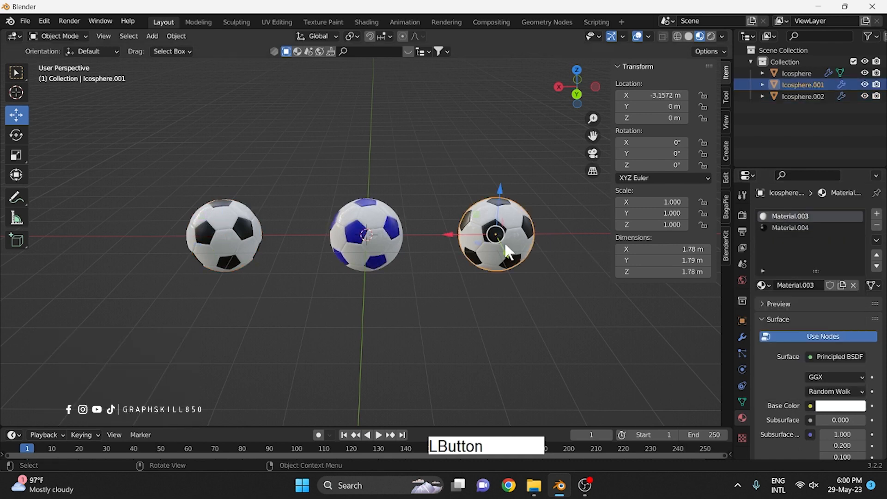
left_click(835, 406)
left_click_drag(800, 296, 793, 324)
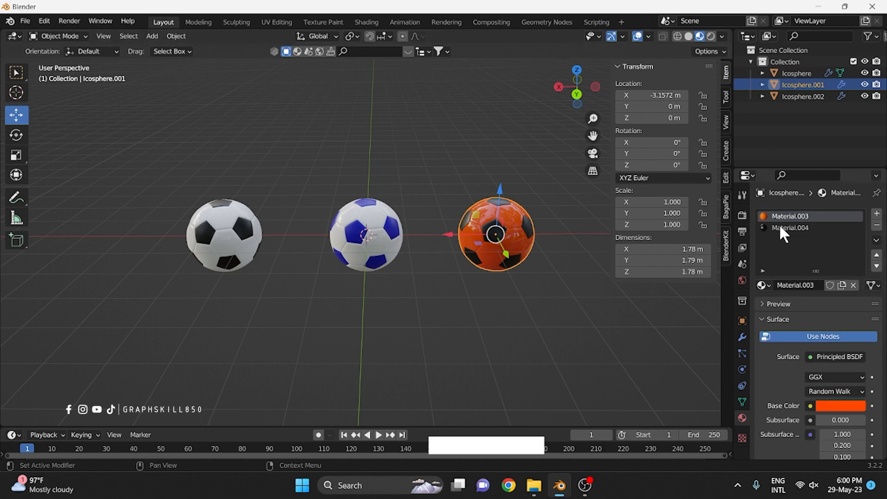
- Select the black-and-white ball copy at positive X
middle_click_drag(516, 259, 501, 229)
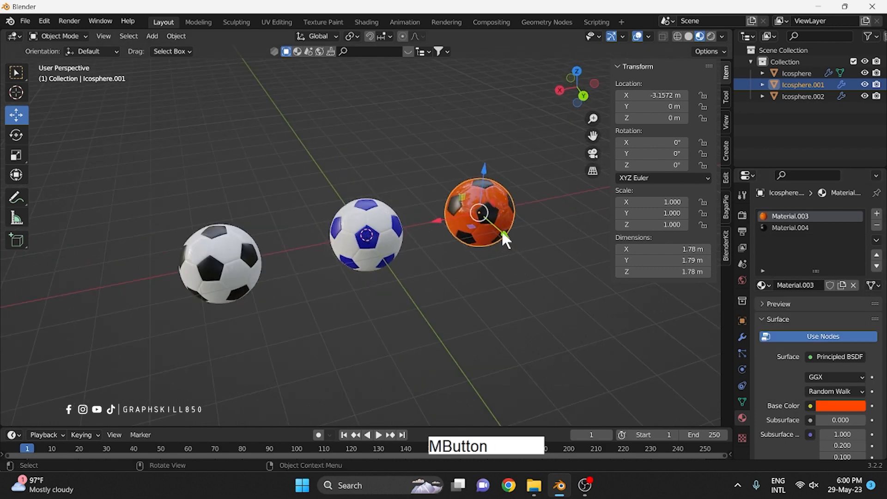
scroll(501, 225, "up", 3)
scroll(501, 221, "down", 2)
left_click(168, 253)
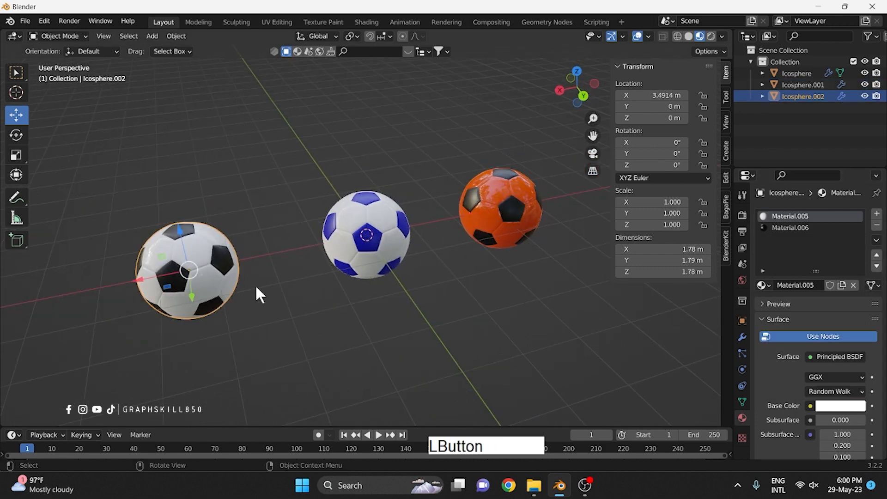
scroll(365, 294, "down", 2)
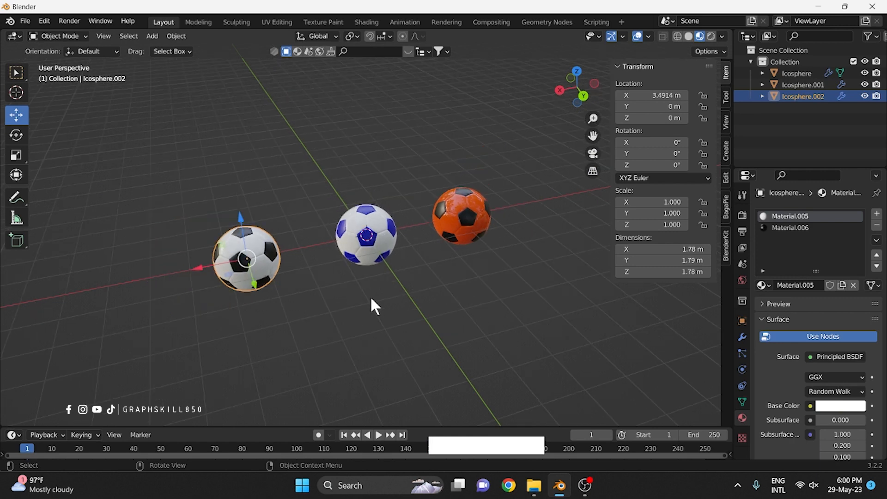
- Select the middle ball and change the base color of its white panels, Material.001, to a darkened yellow with hue 0.153 and saturation 1.000
middle_click_drag(231, 293, 184, 290)
scroll(423, 246, "up", 2)
scroll(376, 240, "up", 4)
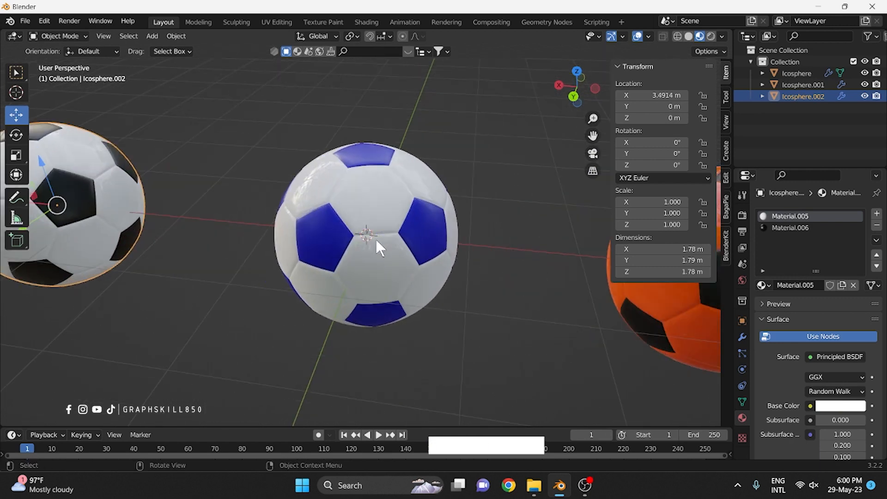
left_click(376, 240)
left_click(793, 214)
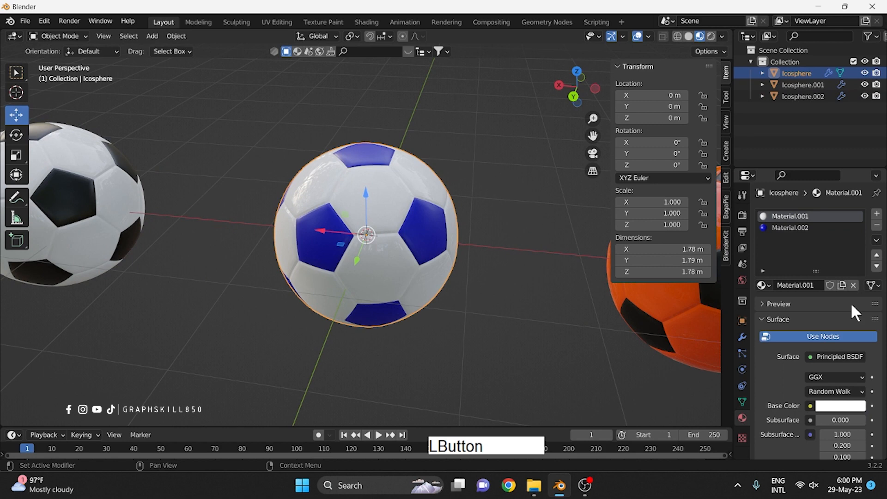
left_click(827, 405)
left_click(769, 306)
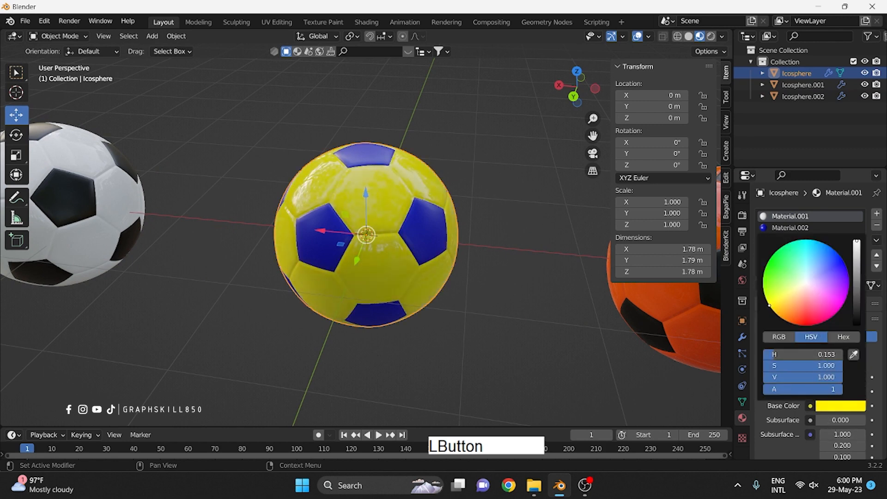
mouse_move(847, 254)
left_mouse_down()
mouse_move(856, 257)
mouse_move(857, 277)
mouse_move(857, 266)
left_mouse_up()
scroll(498, 295, "down", 4)
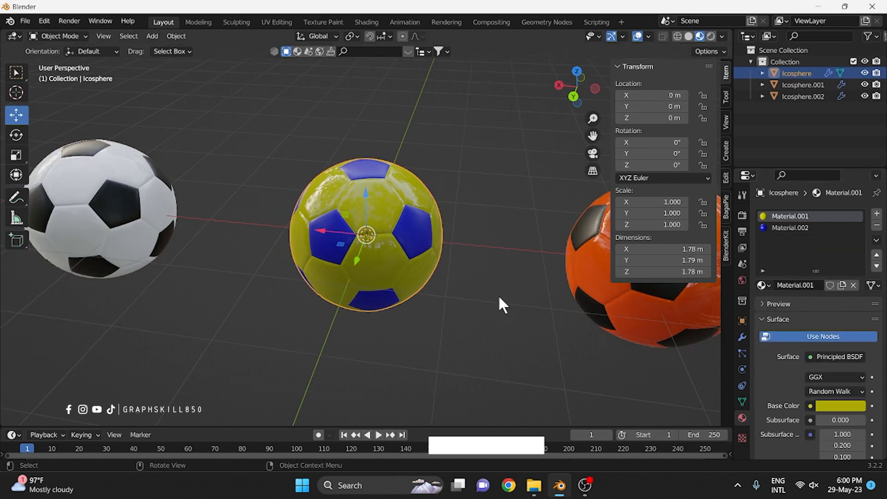
middle_click_drag(436, 296, 514, 300)
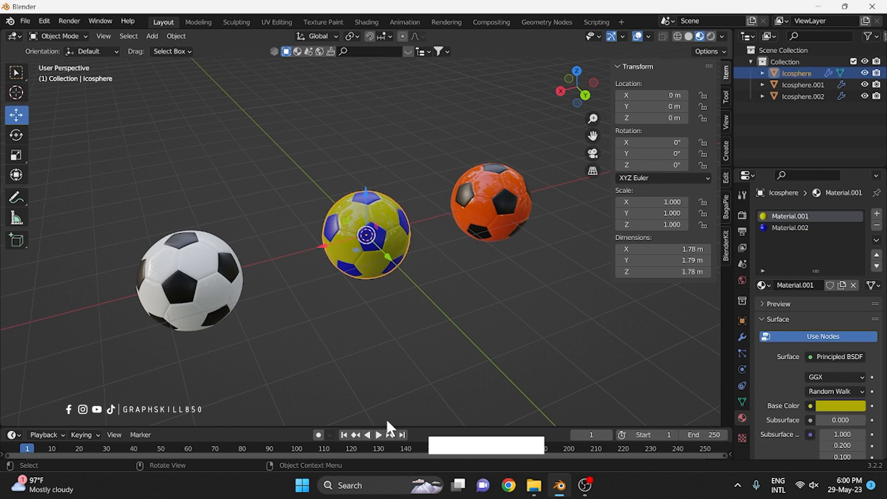
scroll(367, 287, "up", 2)
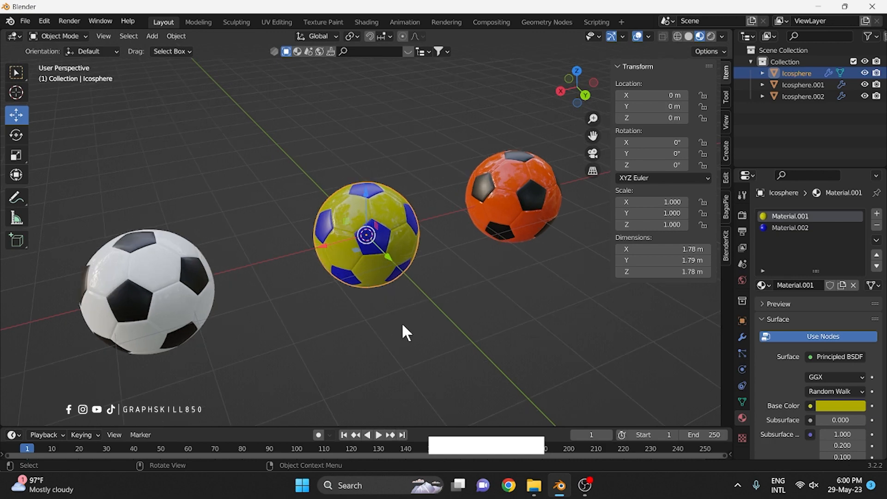
mouse_move(409, 325)
middle_mouse_down()
mouse_move(186, 301)
mouse_move(393, 319)
middle_mouse_up()
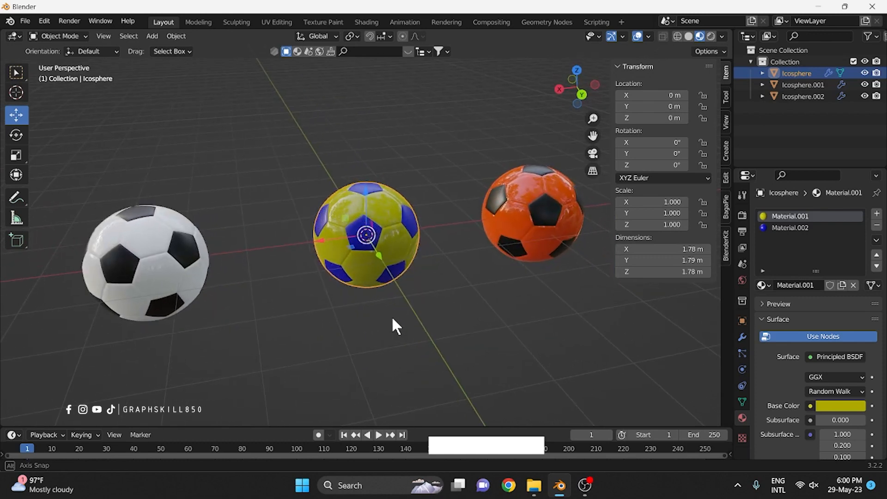